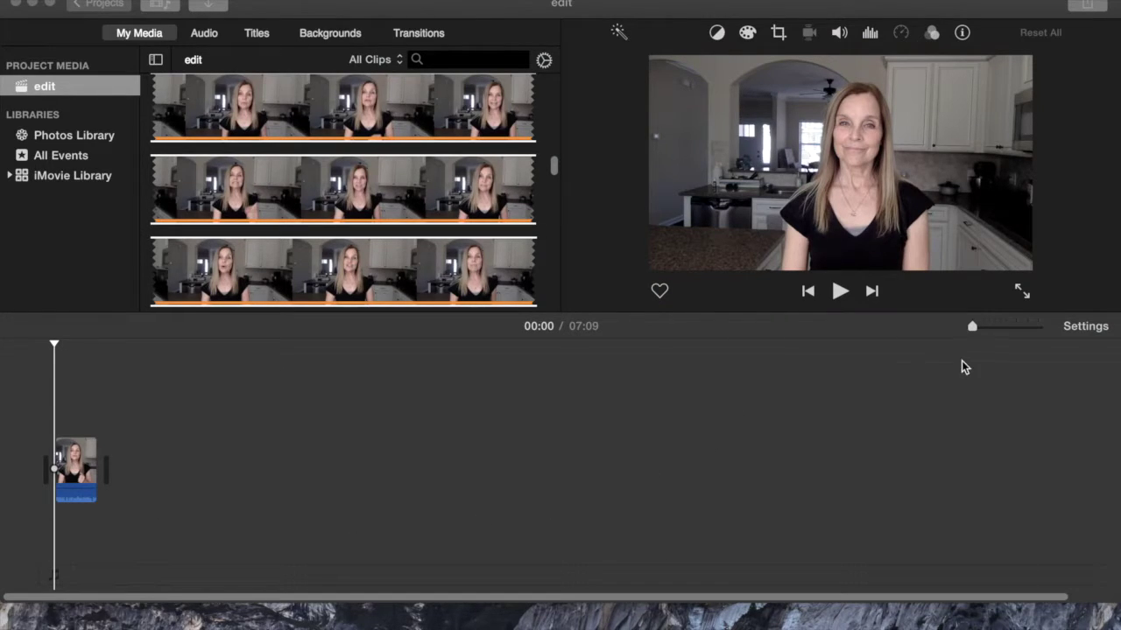
Step: Zoom the timeline fully in so the talking-head clip becomes a long filmstrip, then select it
left_click_drag(971, 329, 1049, 332)
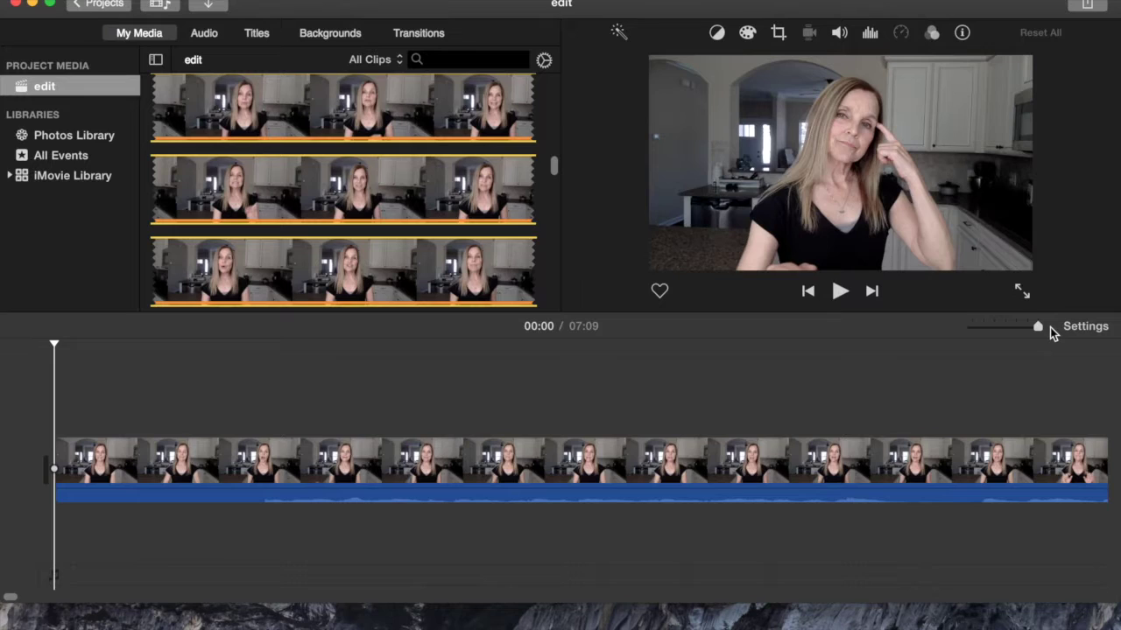
left_click(74, 400)
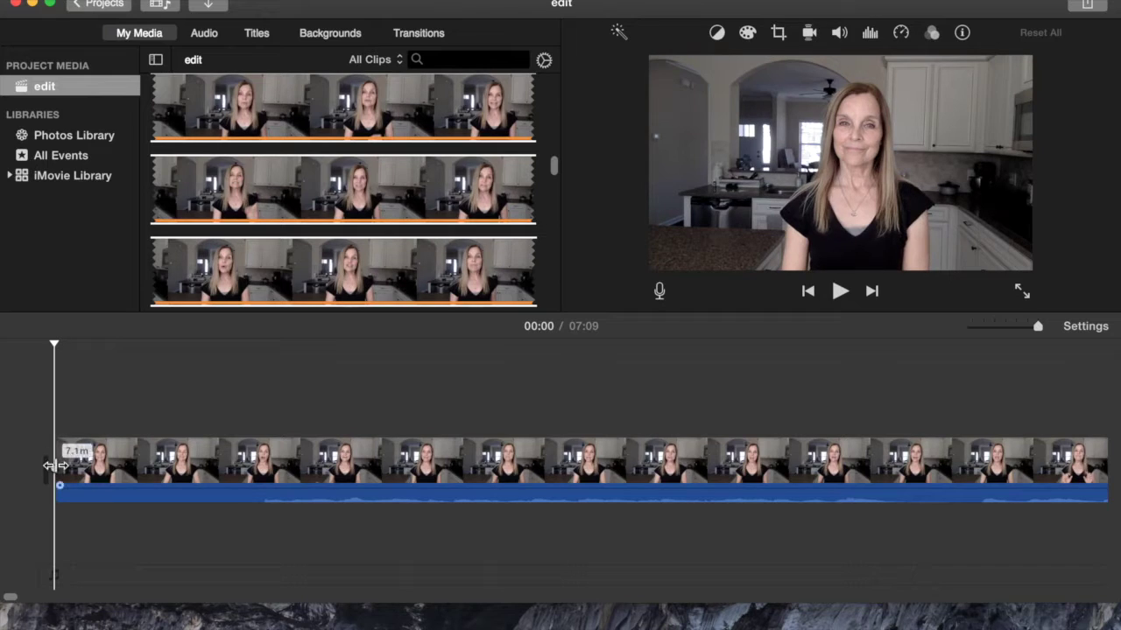
Step: Trim the talking-head clip's start slightly and move the playhead to its new first frame
left_click_drag(54, 466, 256, 477)
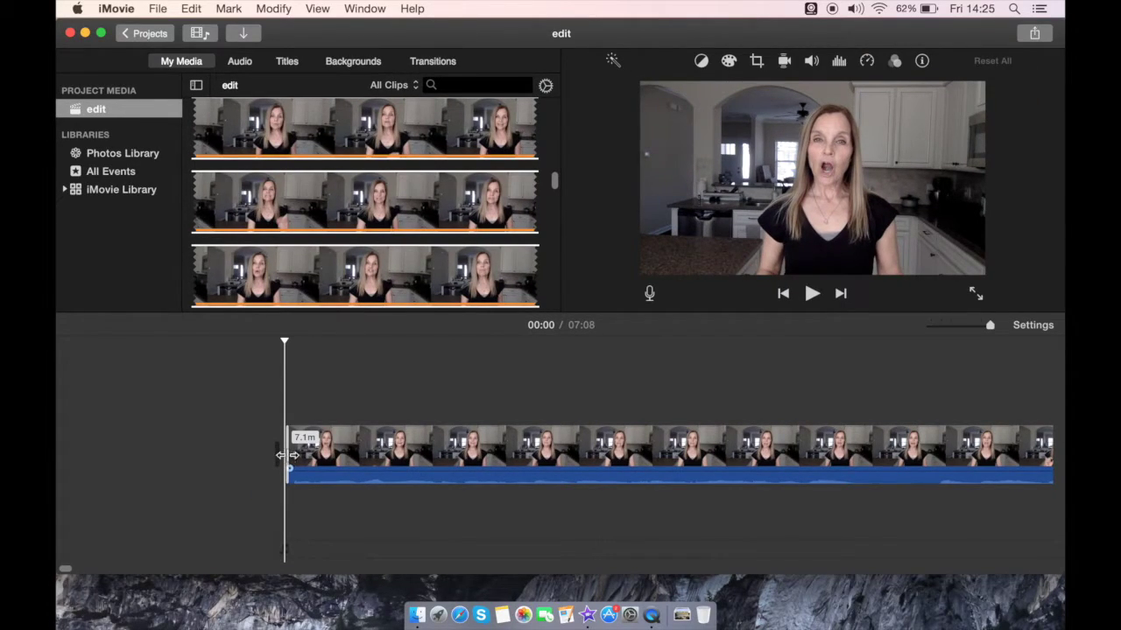
left_click_drag(287, 456, 145, 457)
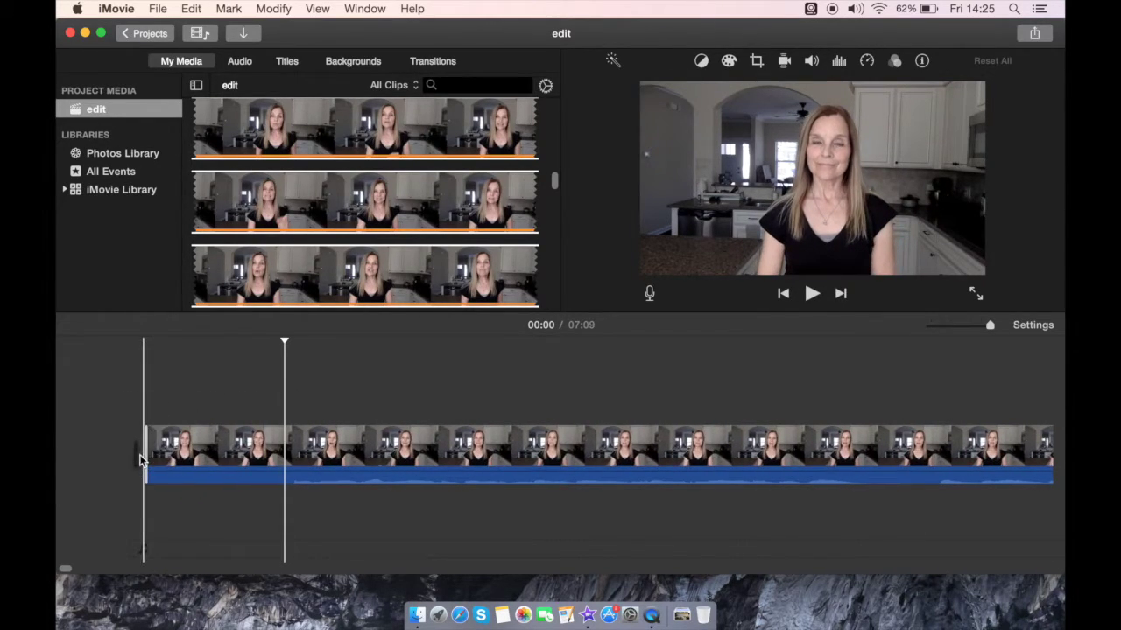
left_click(135, 378)
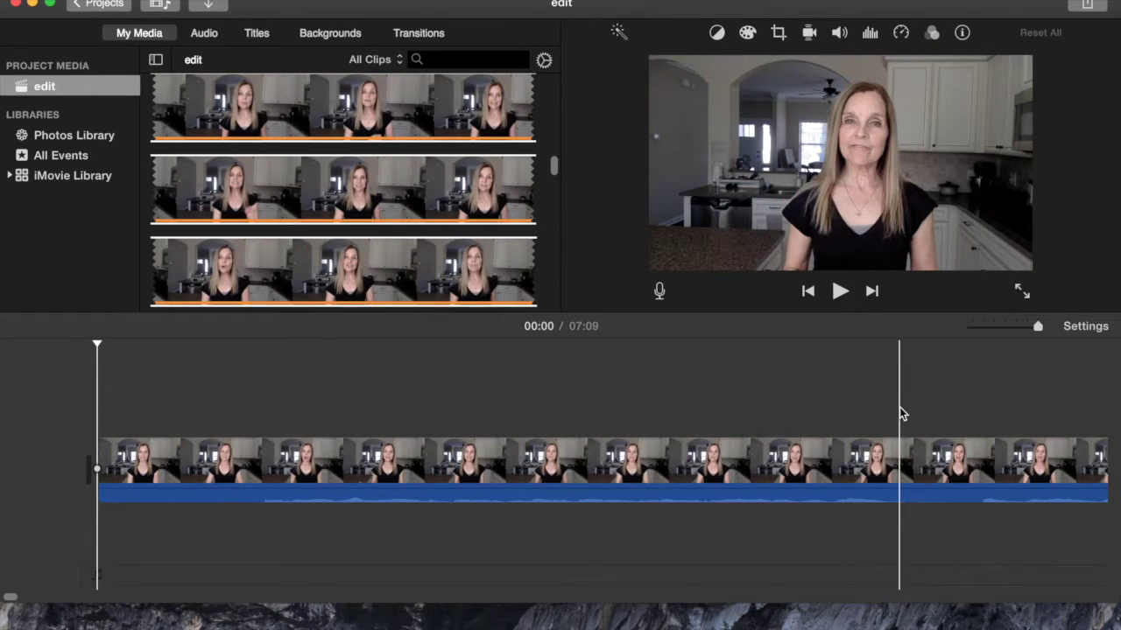
left_click(899, 407)
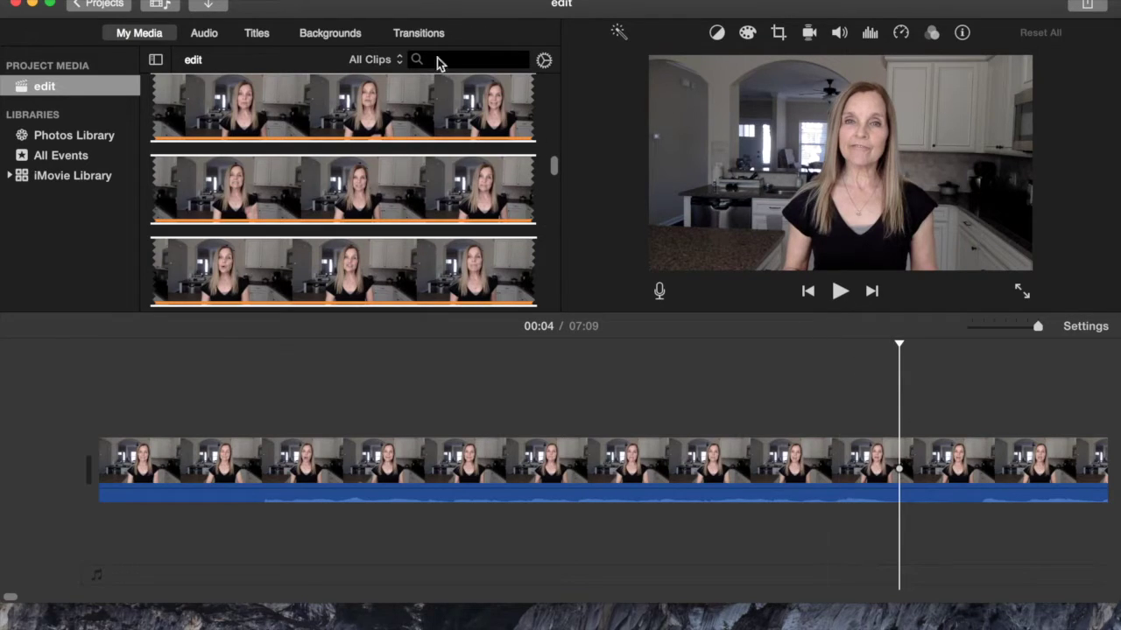
Step: Split the clip at the start and end of the silent gap near four seconds
left_click(230, 0)
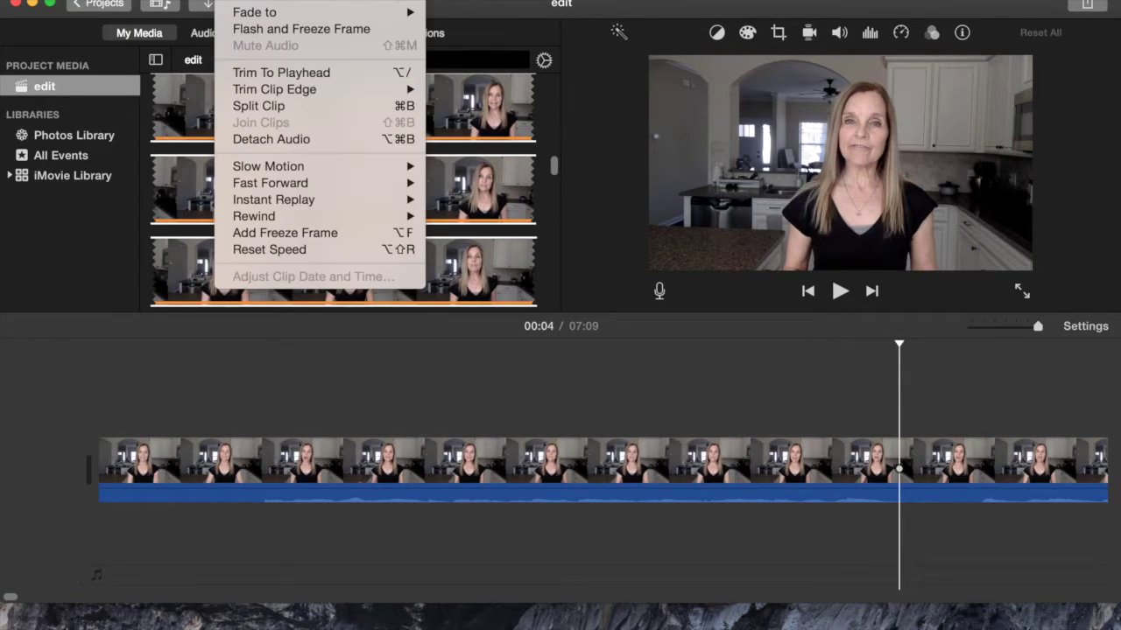
left_click(259, 106)
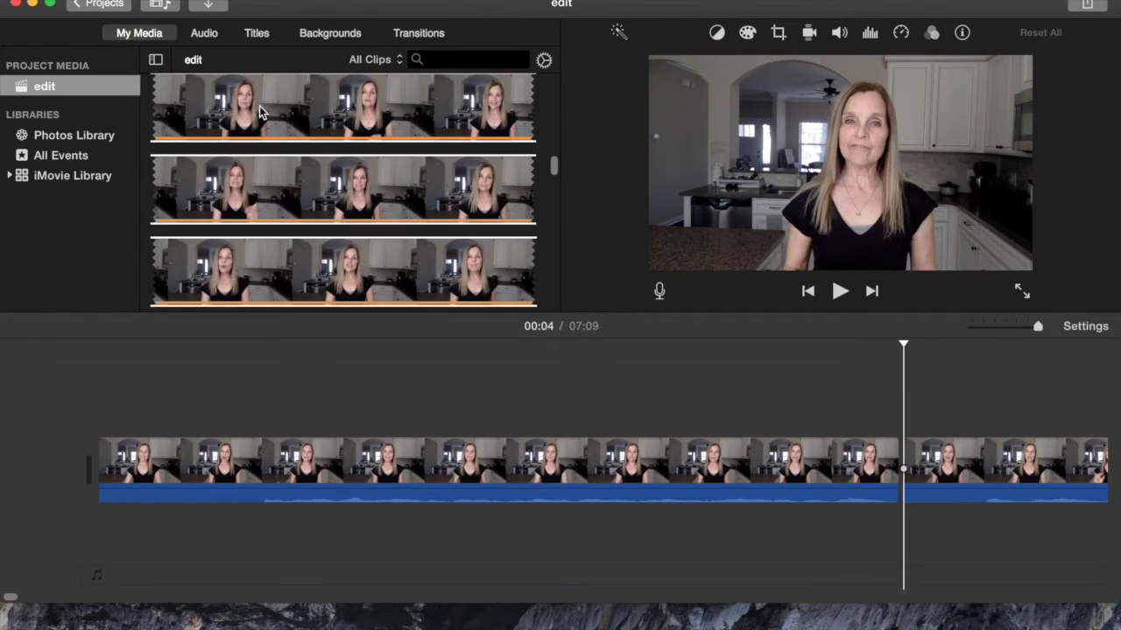
left_click(981, 372)
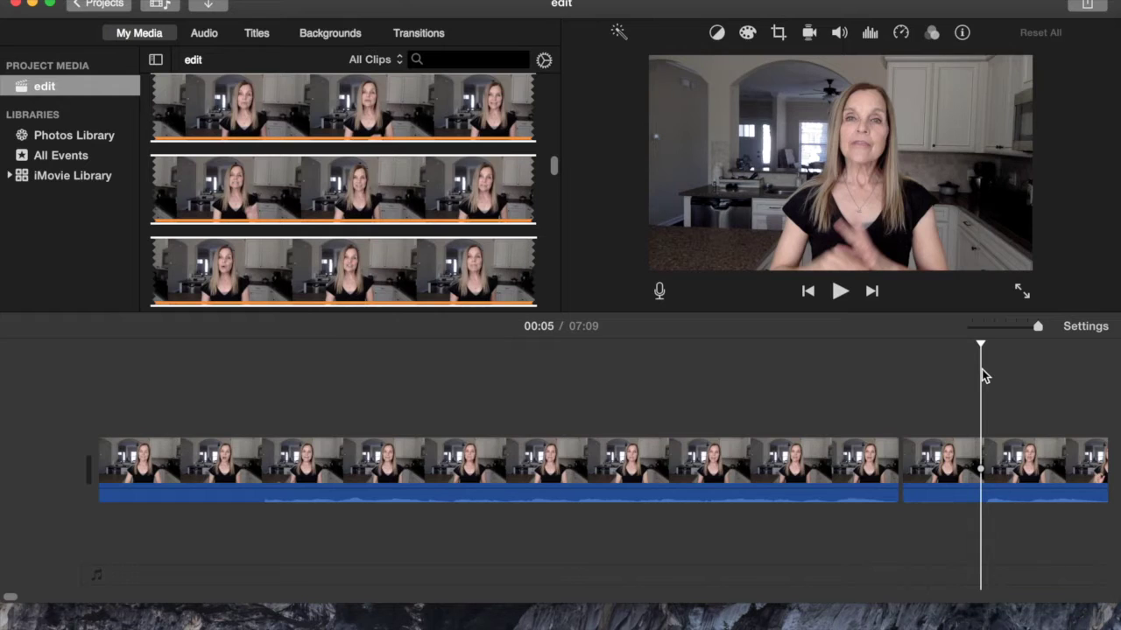
left_click(242, 1)
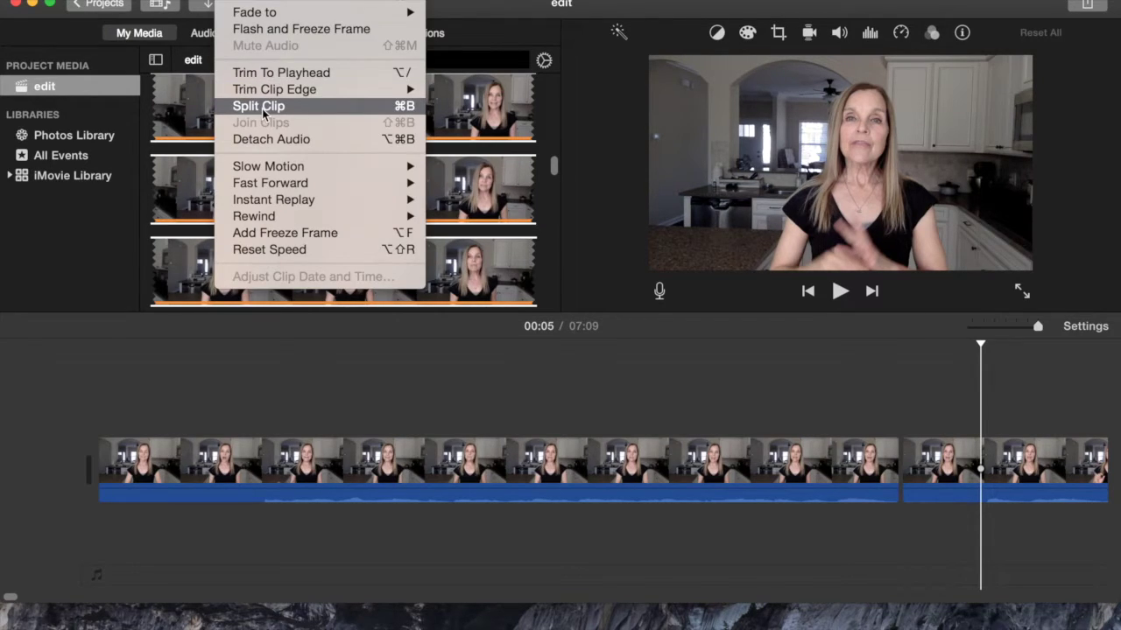
left_click(263, 110)
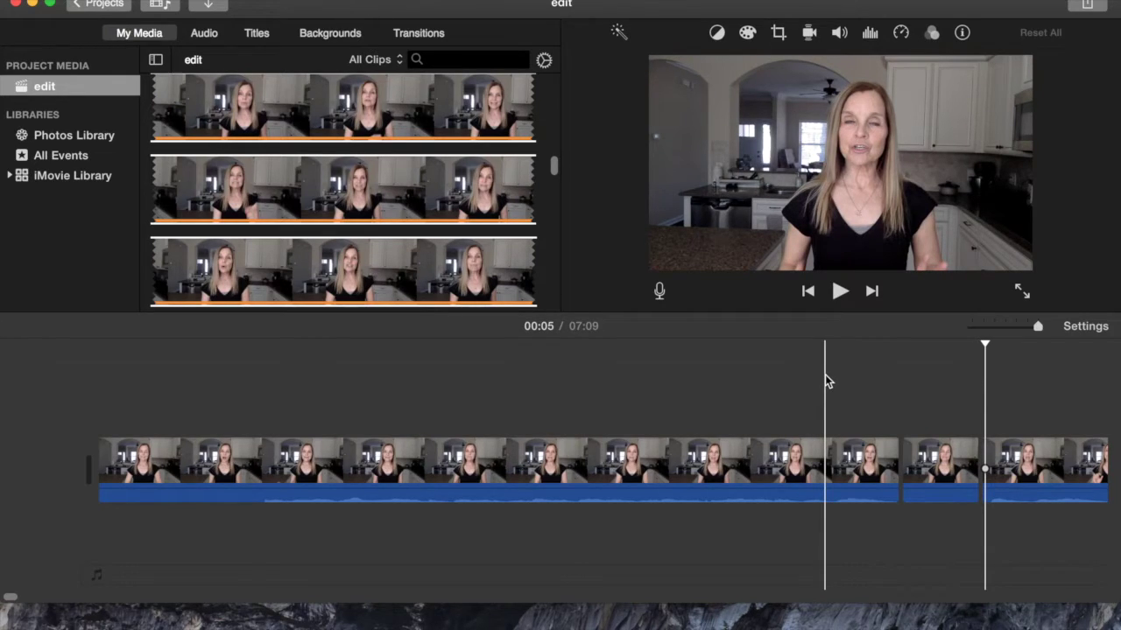
Step: Delete the silent middle piece and set the playhead one second into the clip
right_click(933, 460)
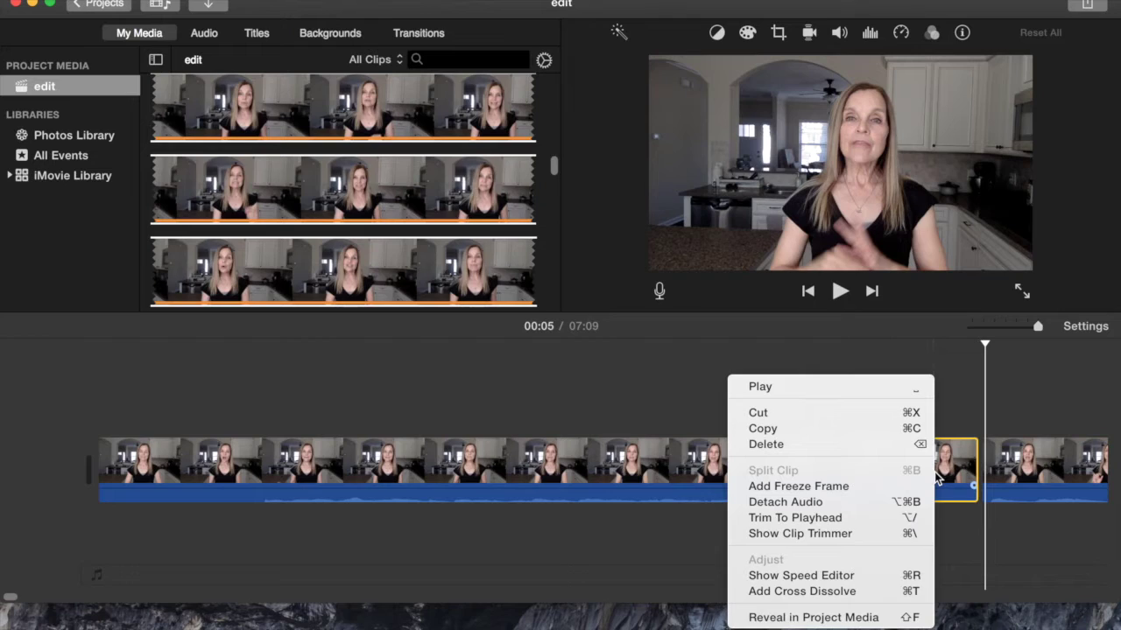
left_click(841, 445)
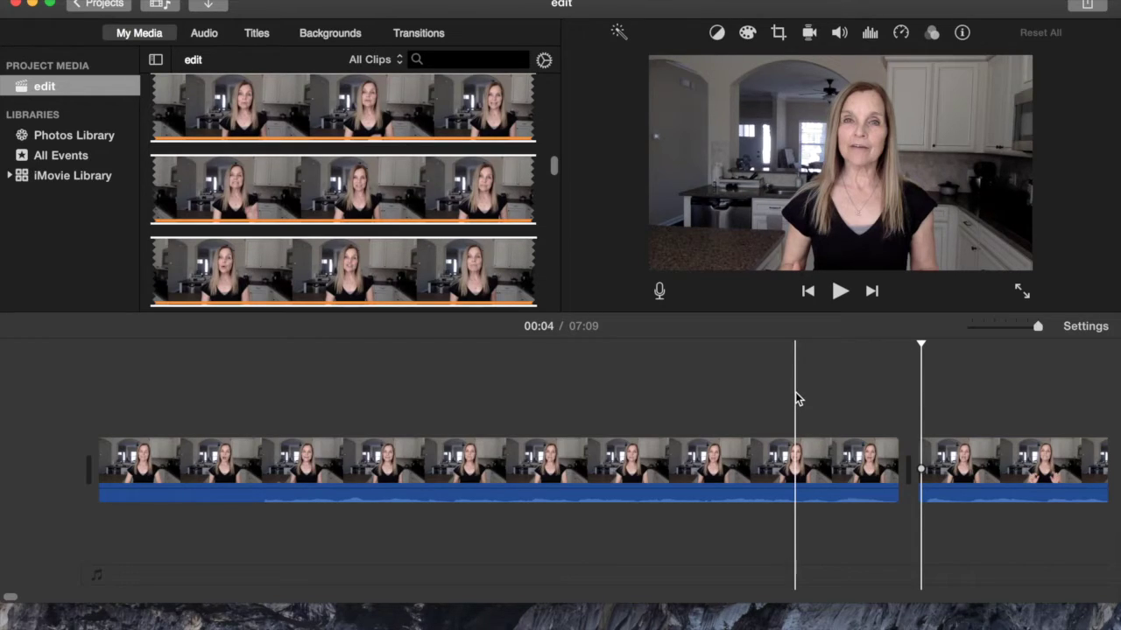
left_click(218, 419)
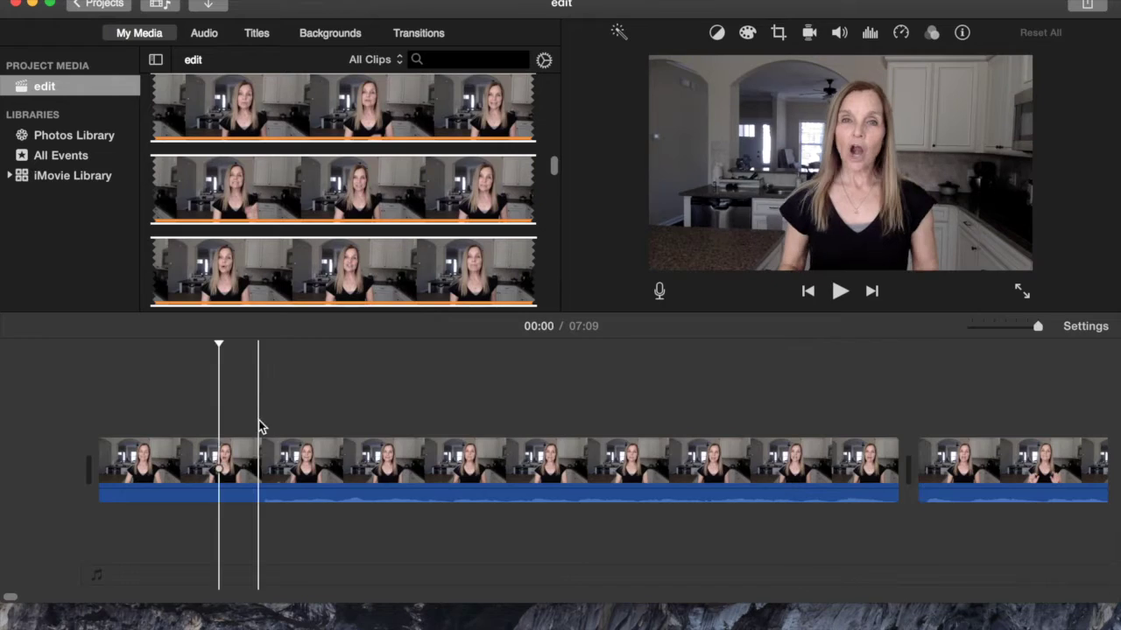
left_click(259, 427)
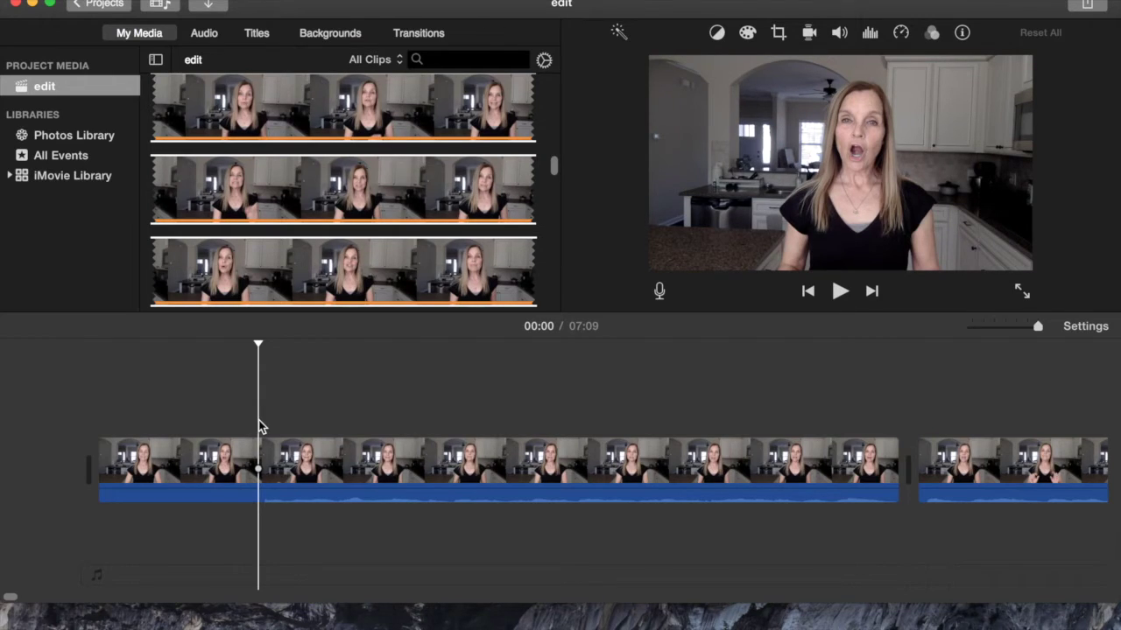
Step: Split off the opening 1.0s piece and move it after the long main section
left_click(240, 0)
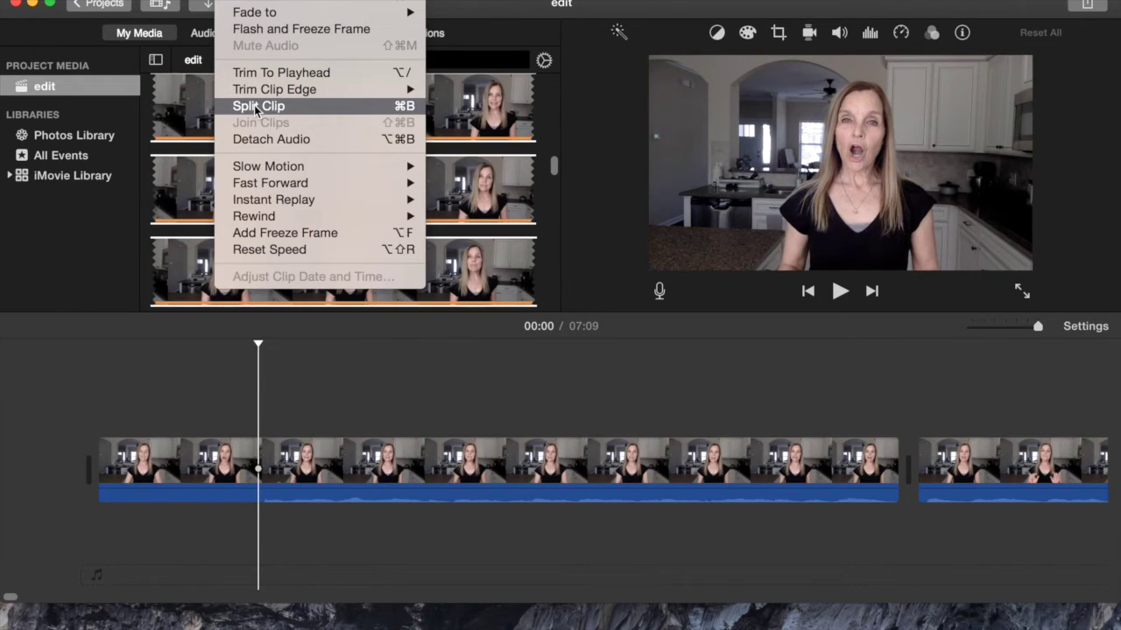
left_click(256, 106)
left_click(182, 478)
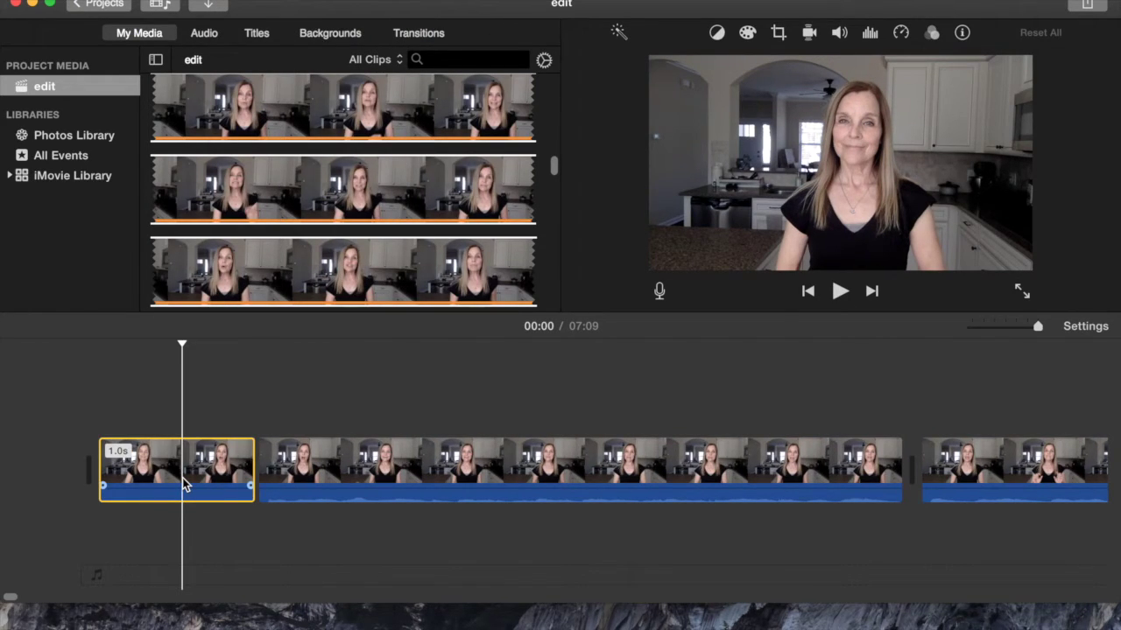
mouse_move(182, 478)
left_mouse_down()
mouse_move(250, 388)
mouse_move(691, 395)
left_mouse_up()
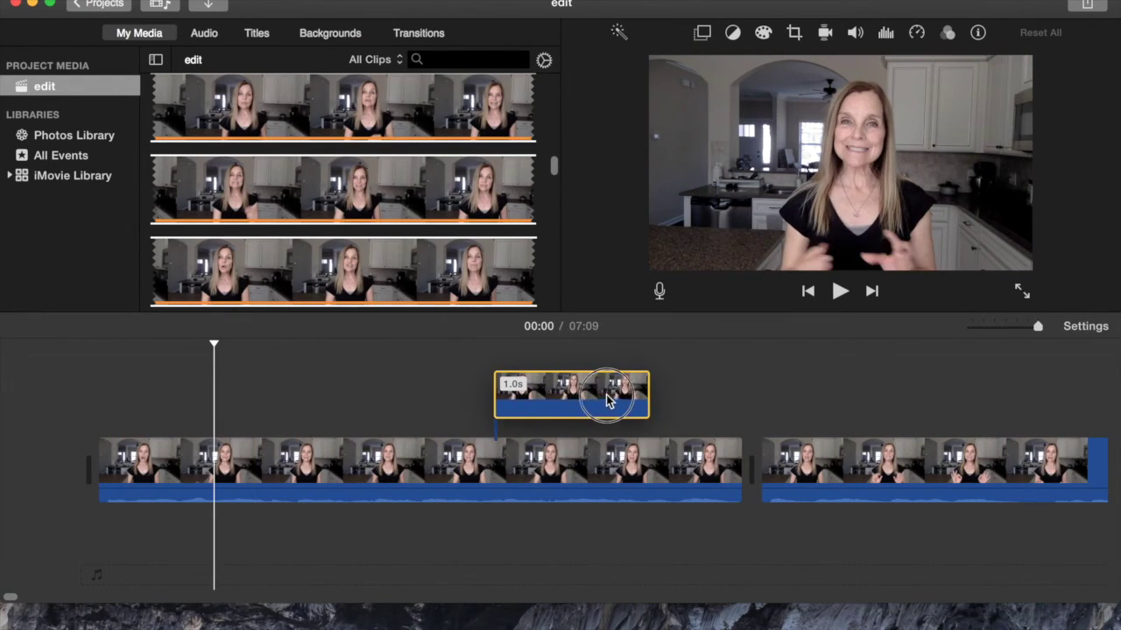
left_click_drag(691, 395, 760, 482)
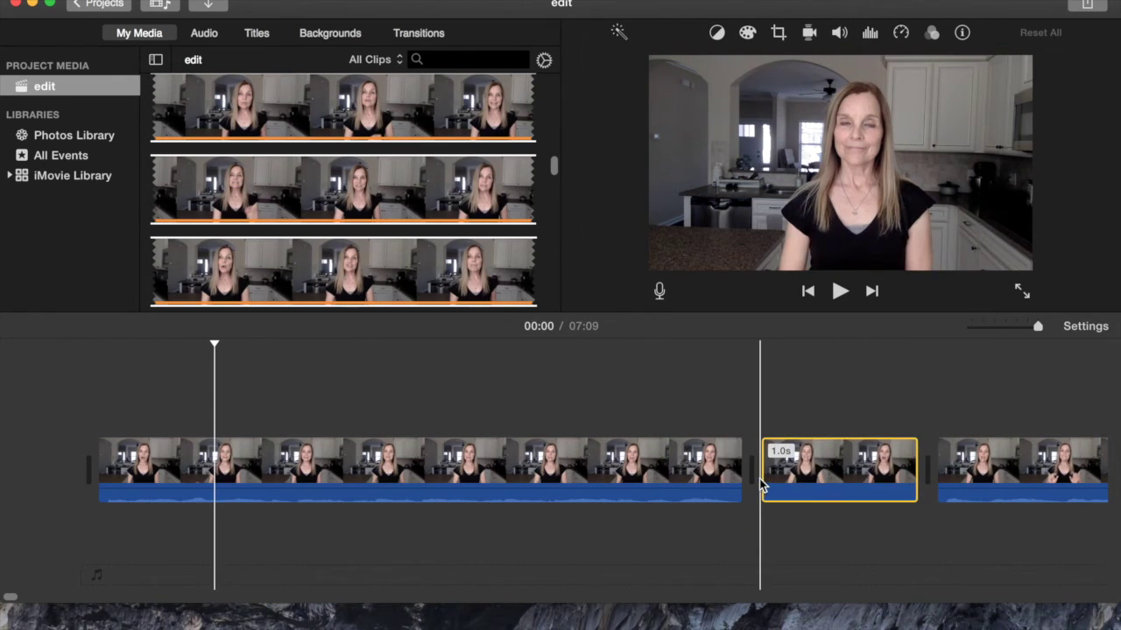
left_click(611, 405)
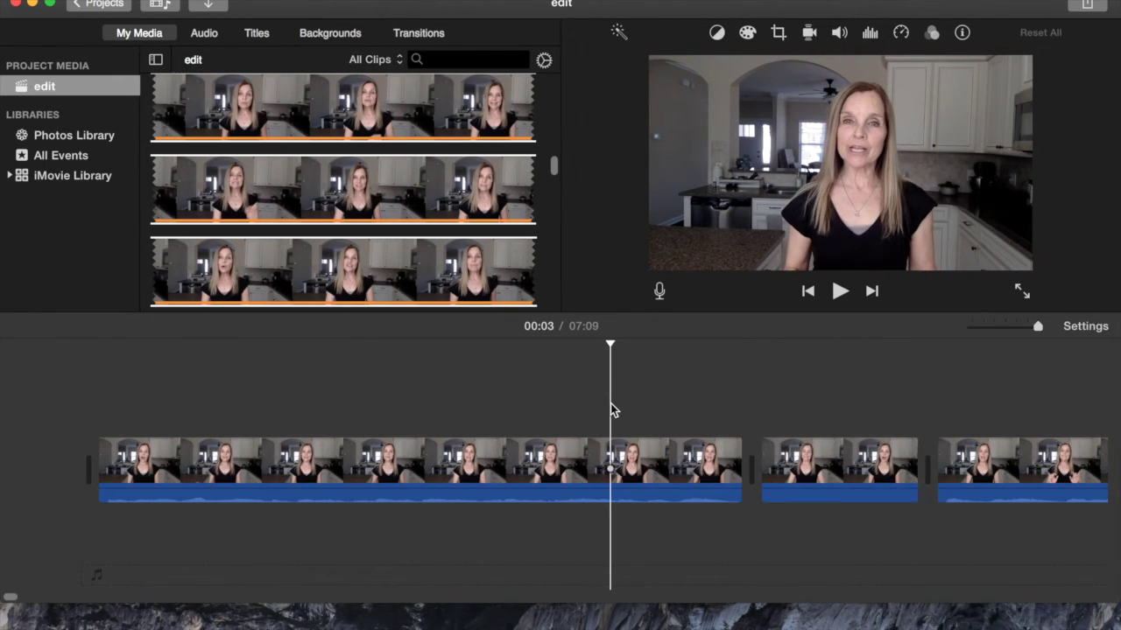